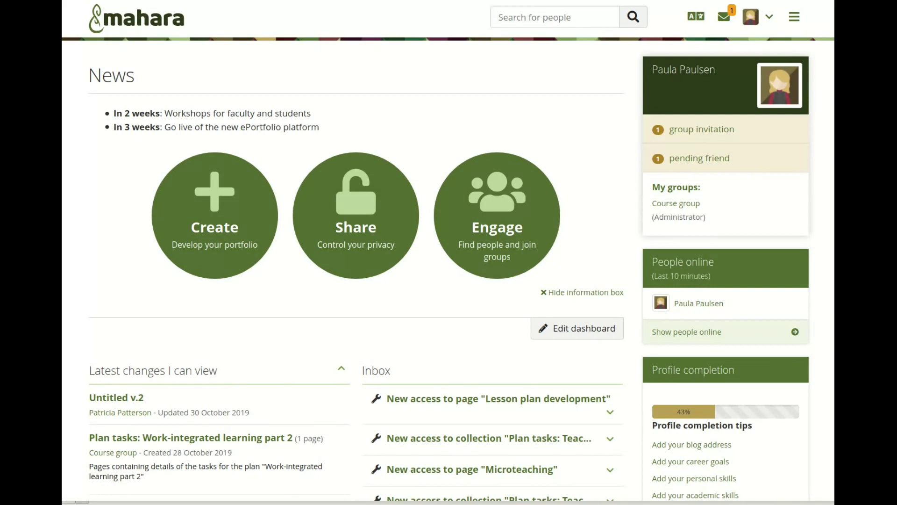
- Switch the Mahara interface language to Māori and scroll through the translated settings
{"action": "left_click", "coordinate": [698, 21]}
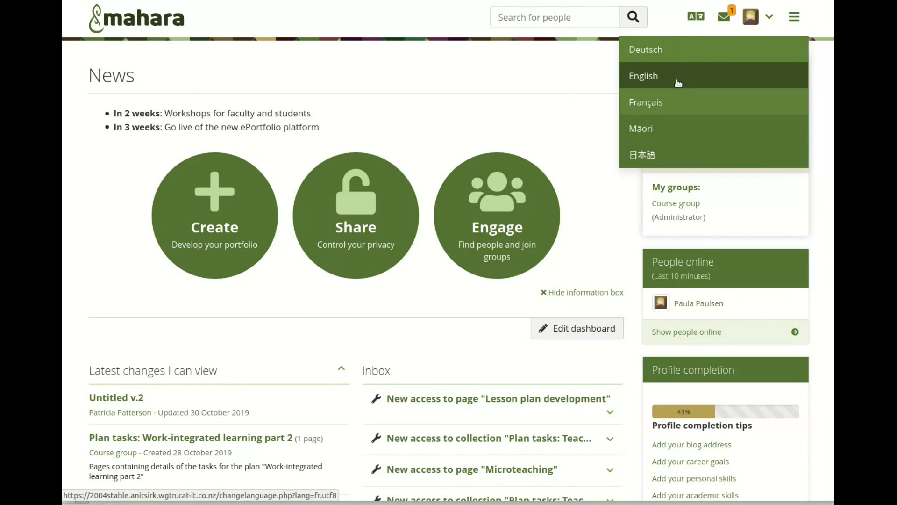
{"action": "left_click", "coordinate": [675, 133]}
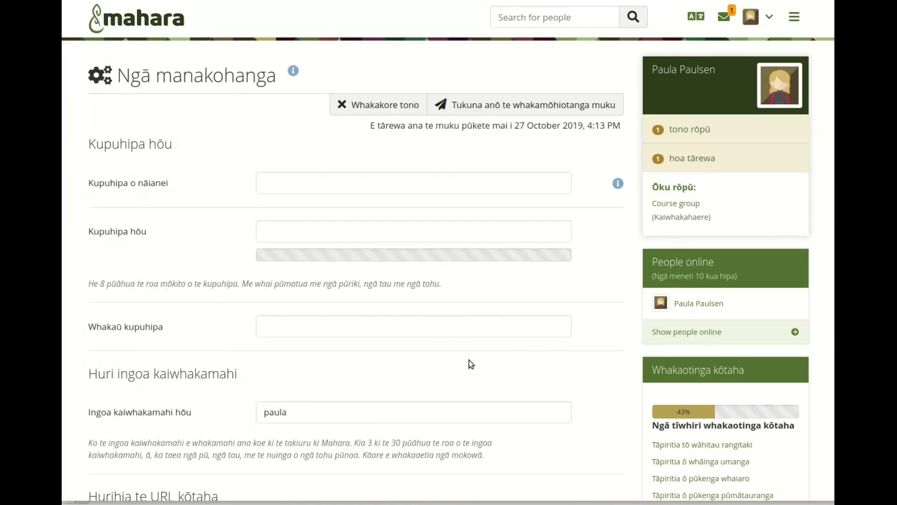
{"action": "scroll", "coordinate": [469, 363], "scroll_direction": "down", "scroll_amount": 10}
{"action": "scroll", "coordinate": [470, 360], "scroll_direction": "down", "scroll_amount": 5}
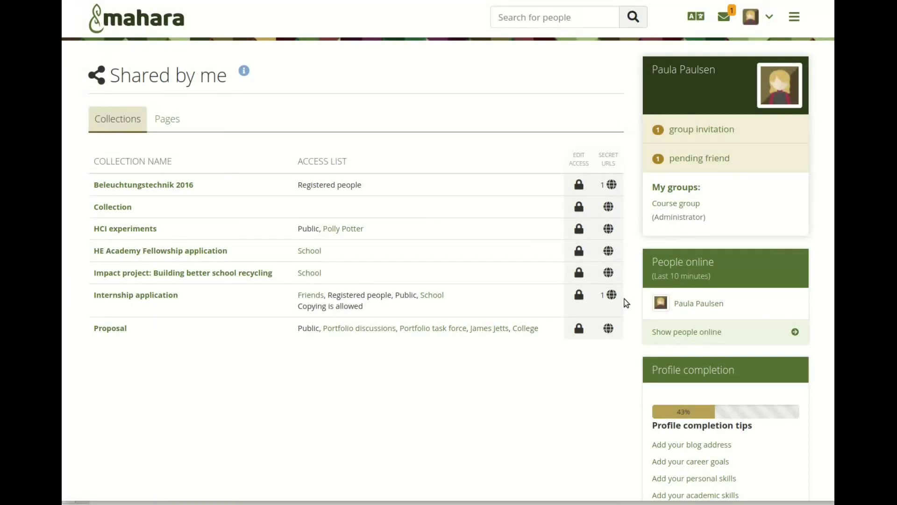
- In Collection's access settings, choose Share with Person and browse the list of School people
{"action": "left_click", "coordinate": [579, 206]}
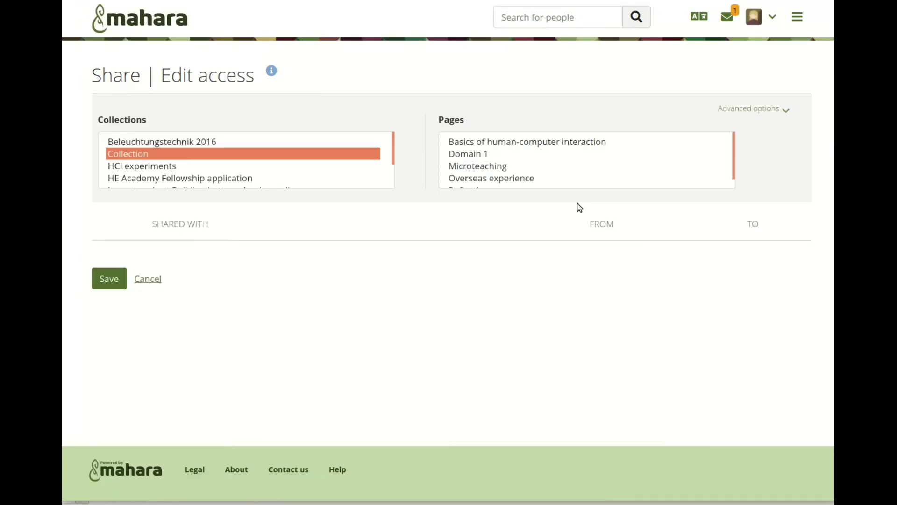
{"action": "left_click", "coordinate": [186, 227]}
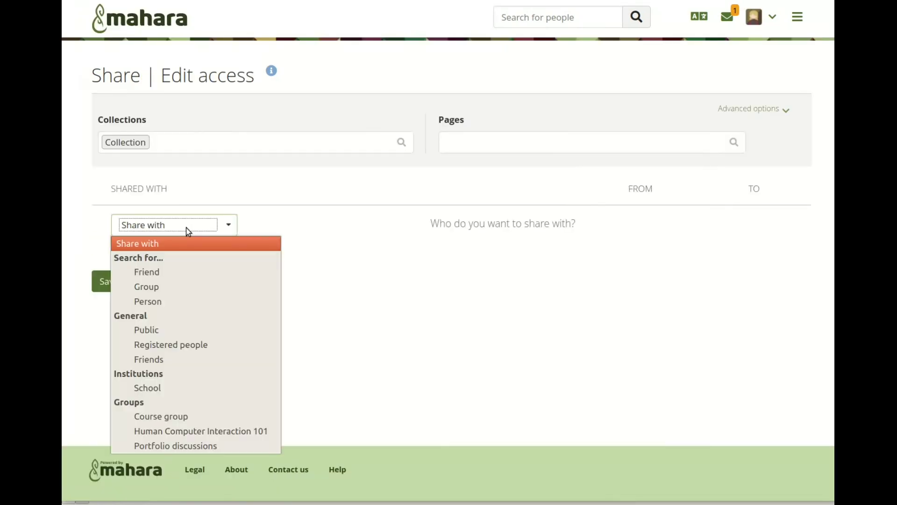
{"action": "left_click", "coordinate": [170, 302]}
{"action": "left_click", "coordinate": [316, 227]}
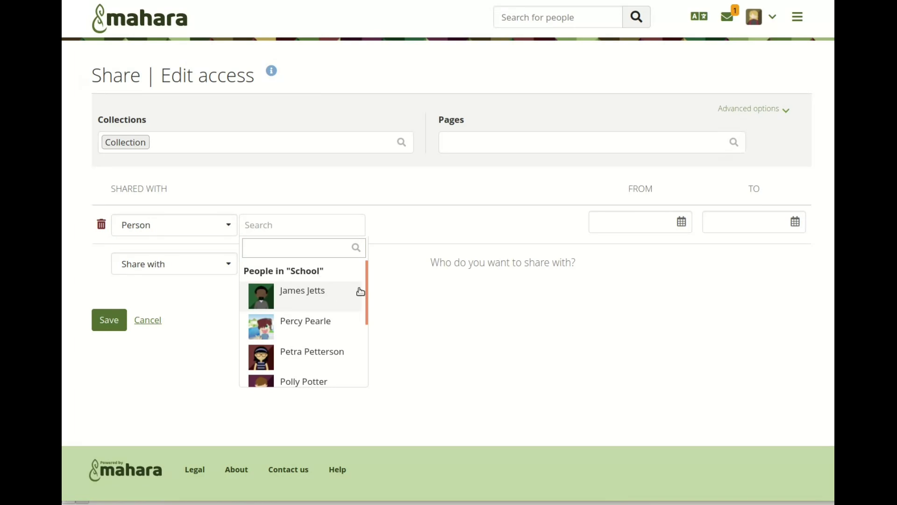
{"action": "left_click_drag", "start_coordinate": [367, 287], "coordinate": [365, 352]}
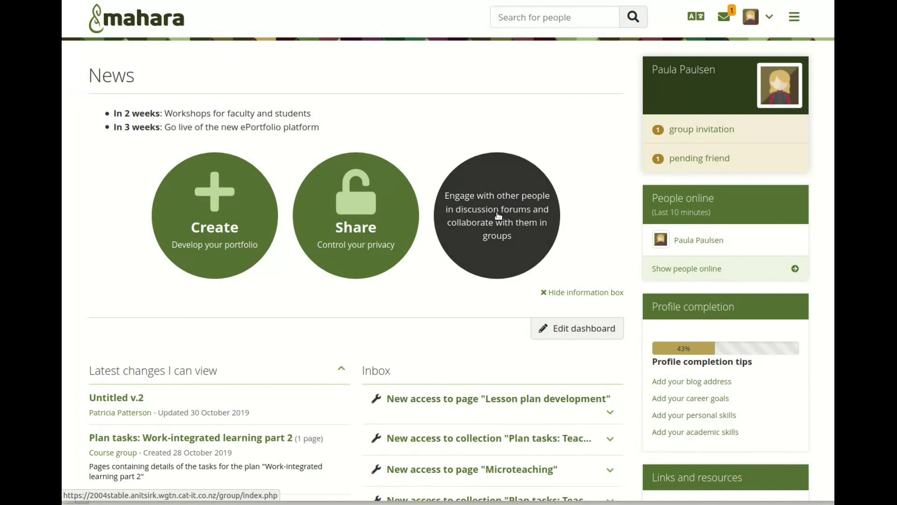
- Give Course group the personal label 2020 and filter the groups list by that label
{"action": "left_click", "coordinate": [498, 216]}
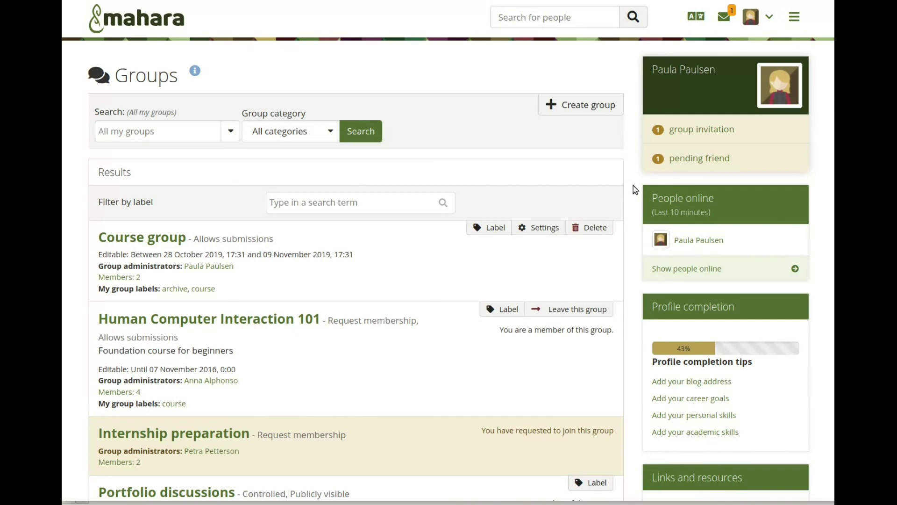
{"action": "scroll", "coordinate": [634, 187], "scroll_direction": "down", "scroll_amount": 5}
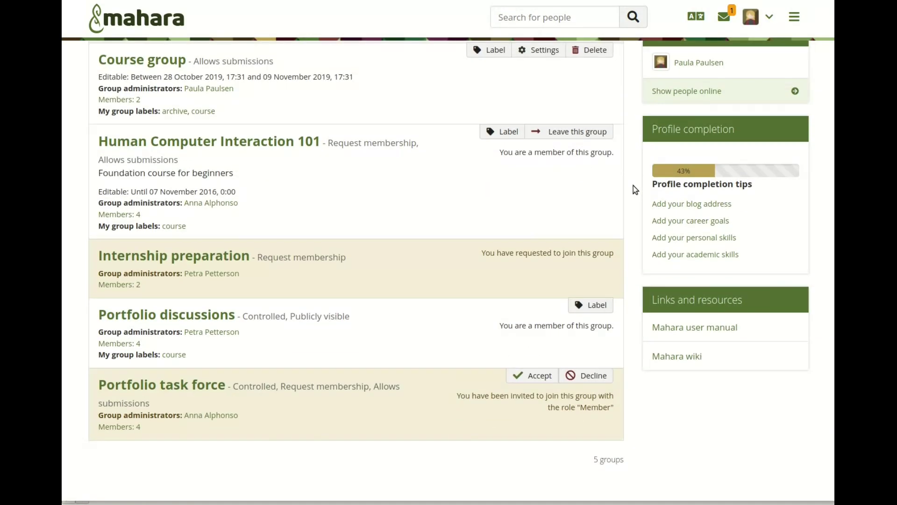
{"action": "scroll", "coordinate": [634, 186], "scroll_direction": "up", "scroll_amount": 5}
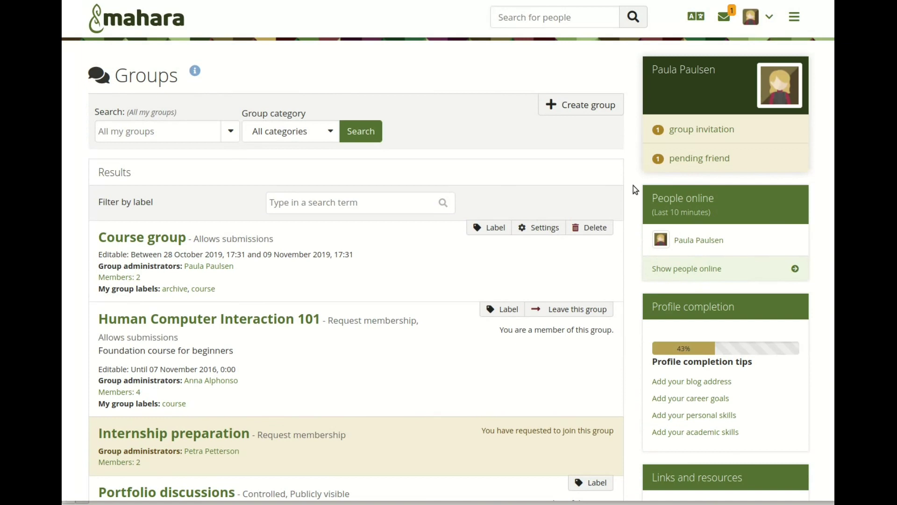
{"action": "left_click", "coordinate": [492, 228]}
{"action": "left_click", "coordinate": [402, 121]}
{"action": "type", "text": "2020"}
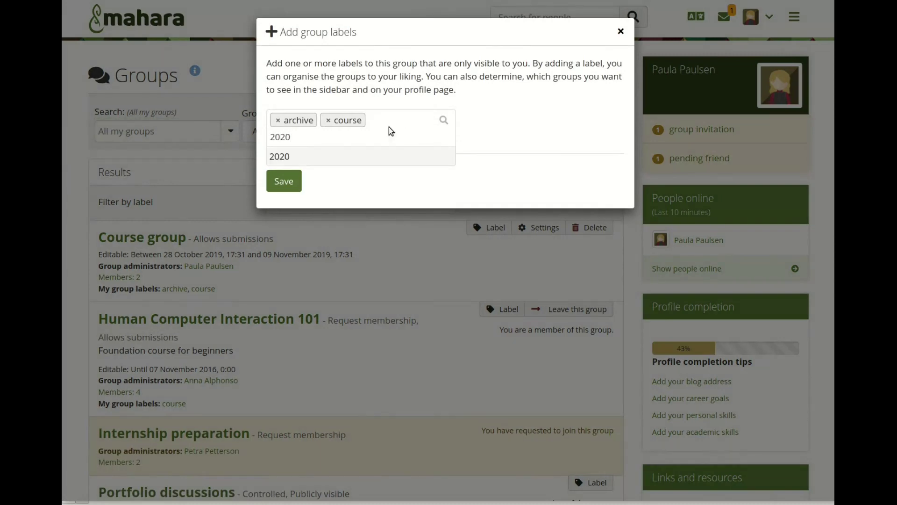
{"action": "left_click", "coordinate": [326, 150]}
{"action": "left_click", "coordinate": [283, 180]}
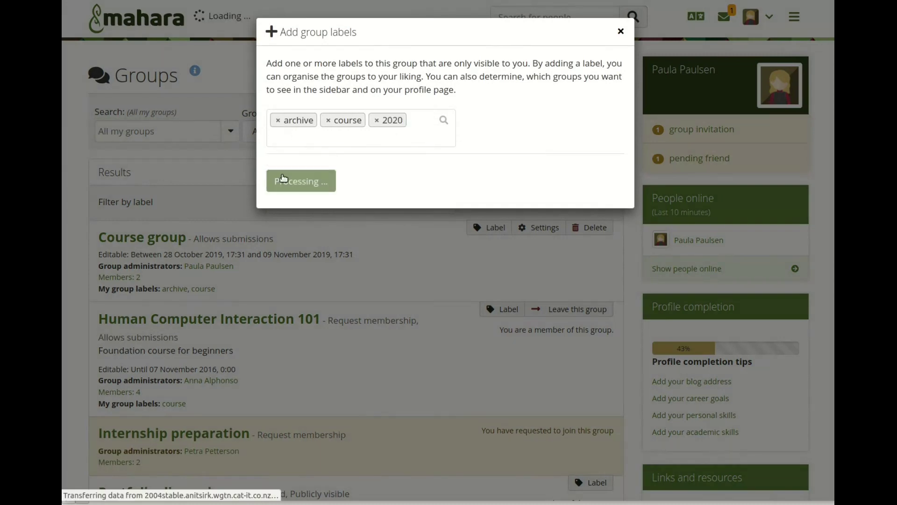
{"action": "left_click", "coordinate": [170, 329]}
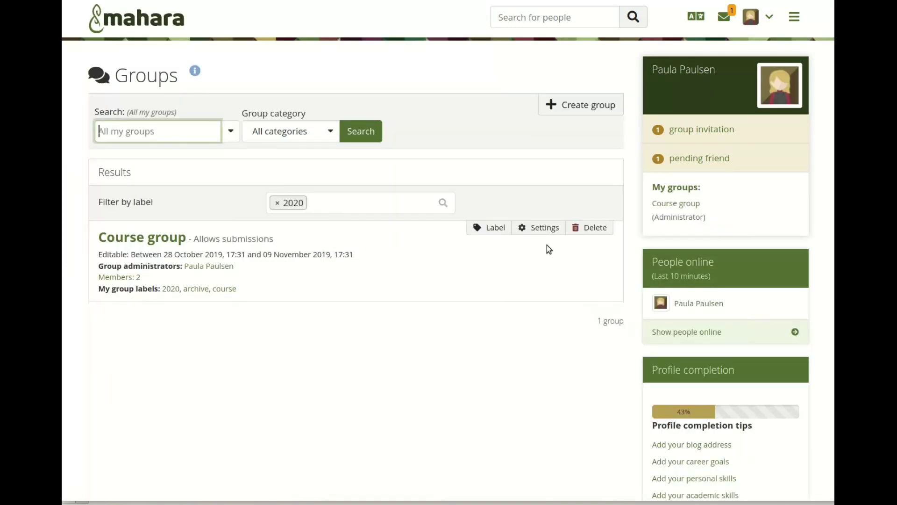
{"action": "left_click", "coordinate": [769, 18]}
- Review the 'Display only groups labeled with 2020' preference, then edit the profile page
{"action": "left_click", "coordinate": [717, 133]}
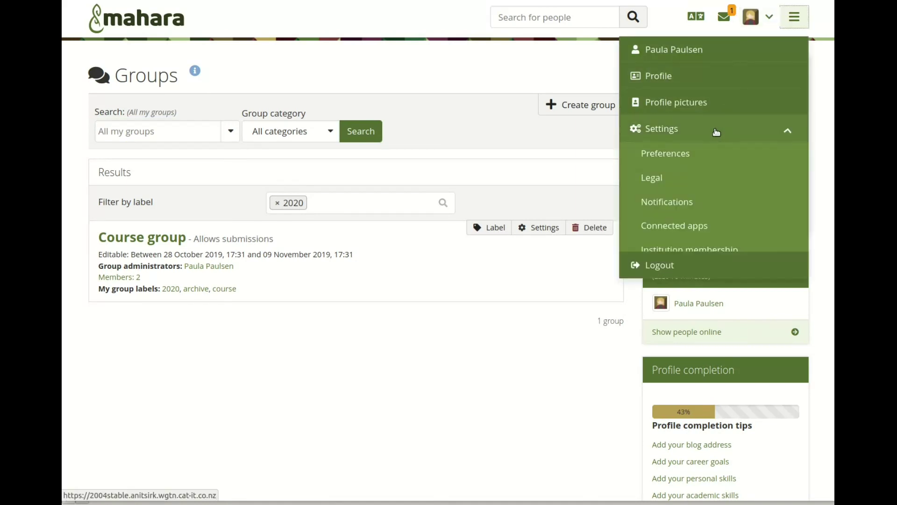
{"action": "left_click", "coordinate": [673, 154]}
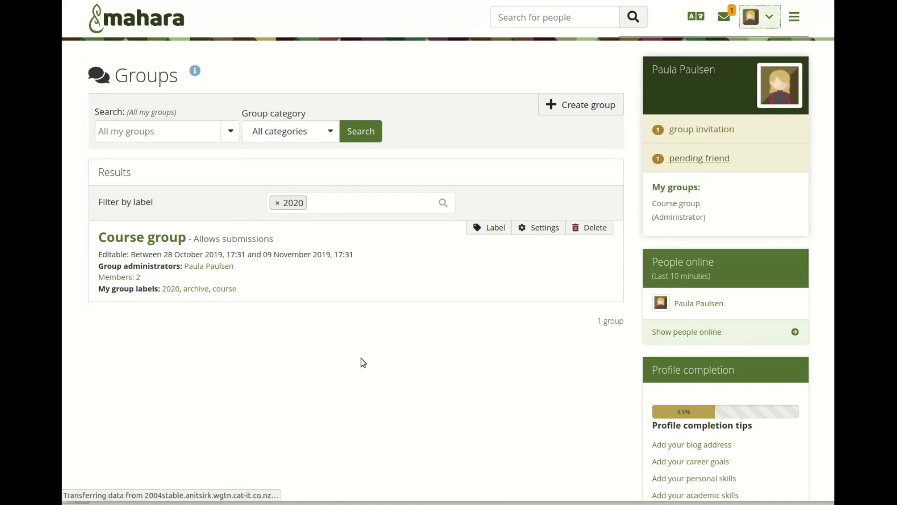
{"action": "scroll", "coordinate": [363, 360], "scroll_direction": "down", "scroll_amount": 10}
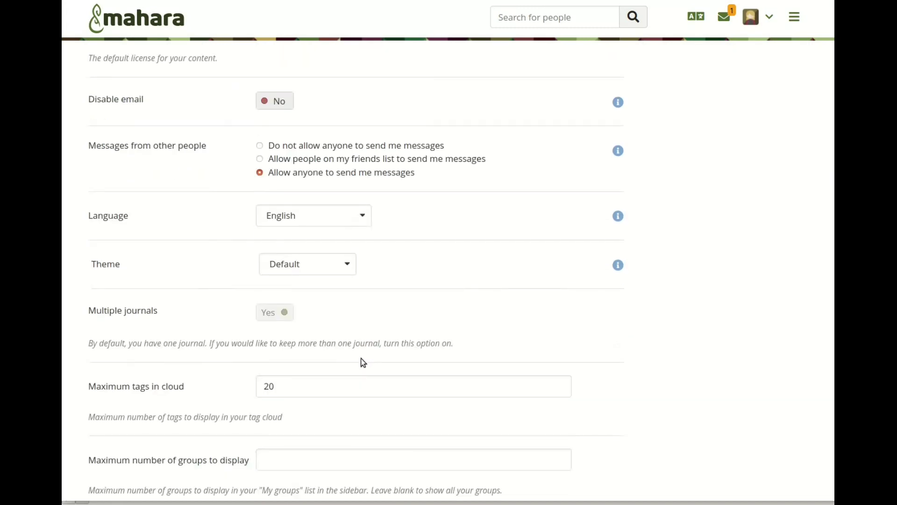
{"action": "scroll", "coordinate": [361, 339], "scroll_direction": "down", "scroll_amount": 5}
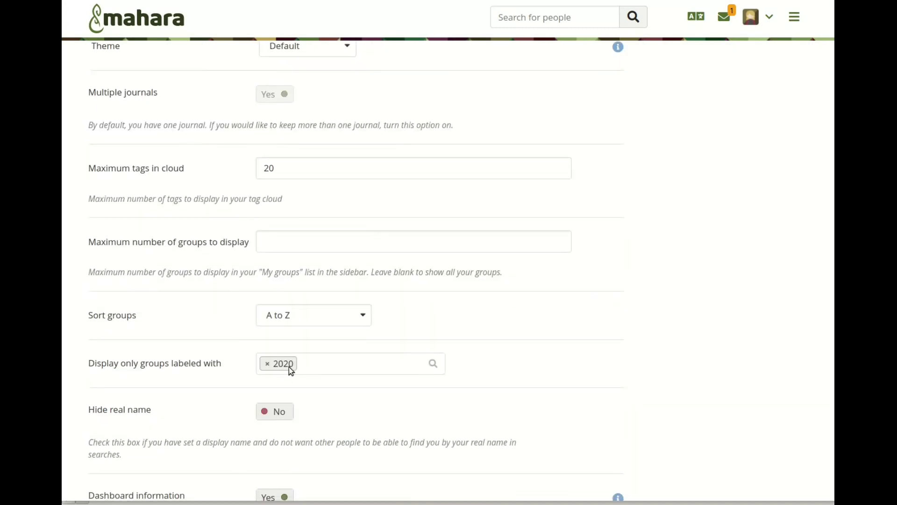
{"action": "scroll", "coordinate": [310, 366], "scroll_direction": "down", "scroll_amount": 10}
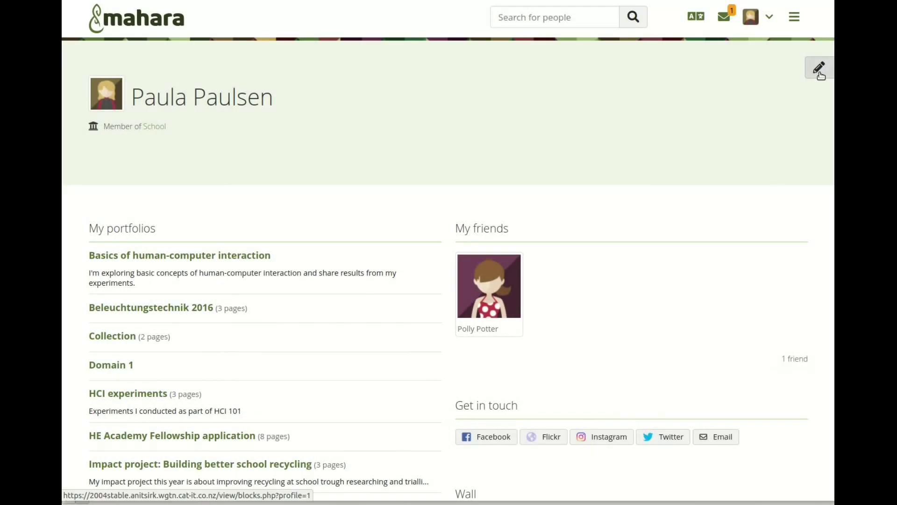
{"action": "left_click", "coordinate": [821, 74]}
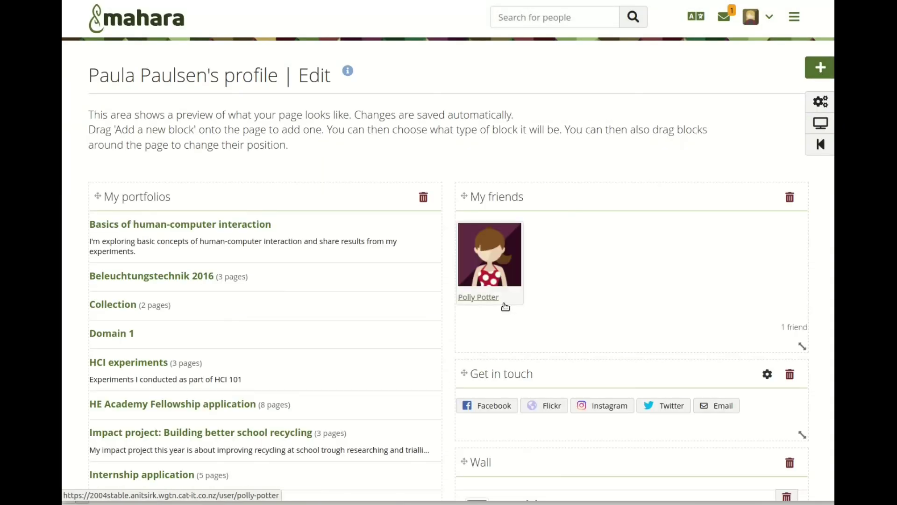
- Set the profile's My groups block to display only groups labelled 2020
{"action": "scroll", "coordinate": [504, 307], "scroll_direction": "down", "scroll_amount": 8}
{"action": "left_click", "coordinate": [401, 246]}
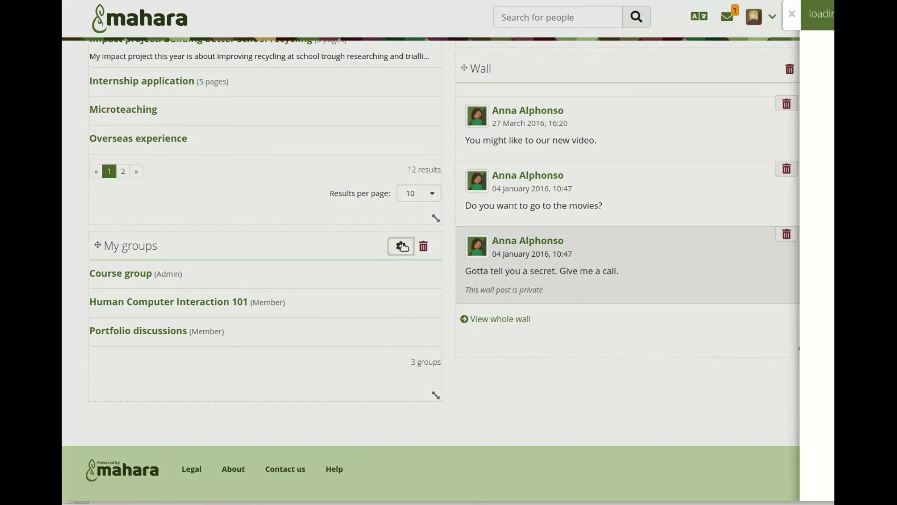
{"action": "left_click", "coordinate": [593, 157]}
{"action": "type", "text": "2020"}
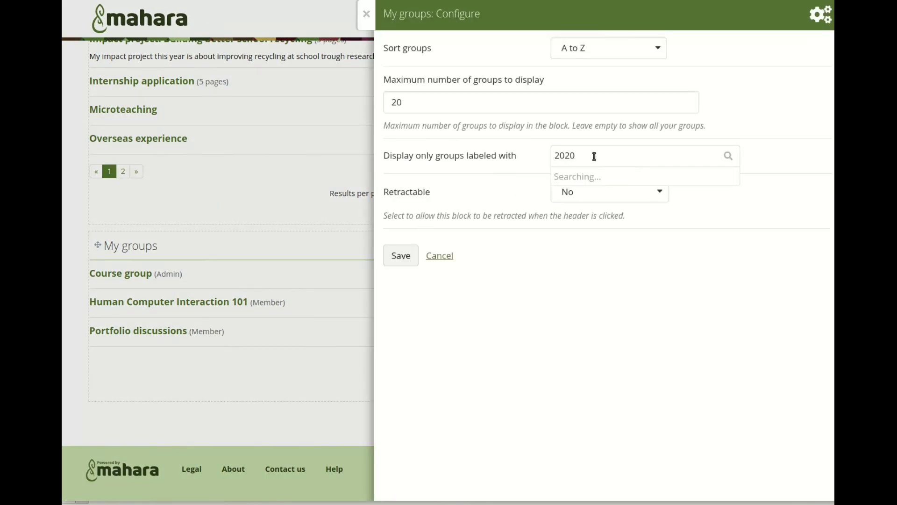
{"action": "left_click", "coordinate": [567, 181]}
{"action": "left_click", "coordinate": [398, 256]}
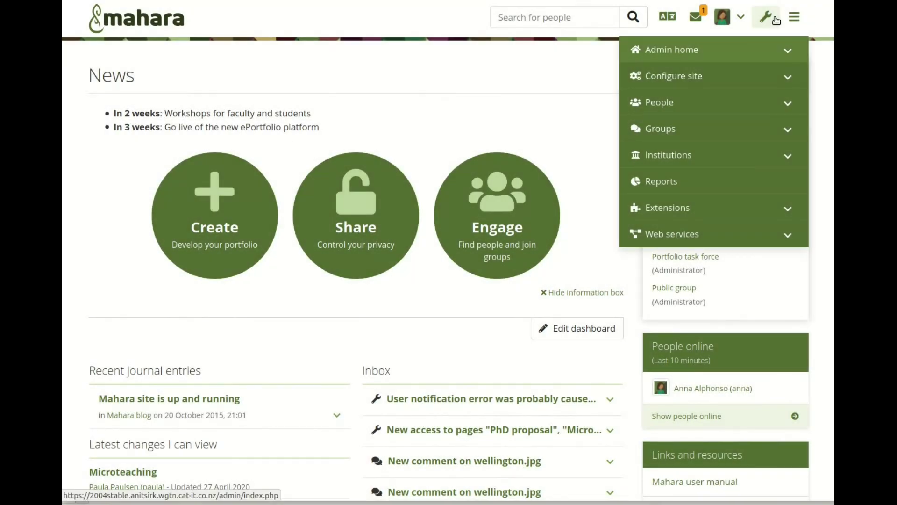
- Submit new-group defaults with Open set to No, Request Yes and Recommendations Yes
{"action": "left_click", "coordinate": [732, 127]}
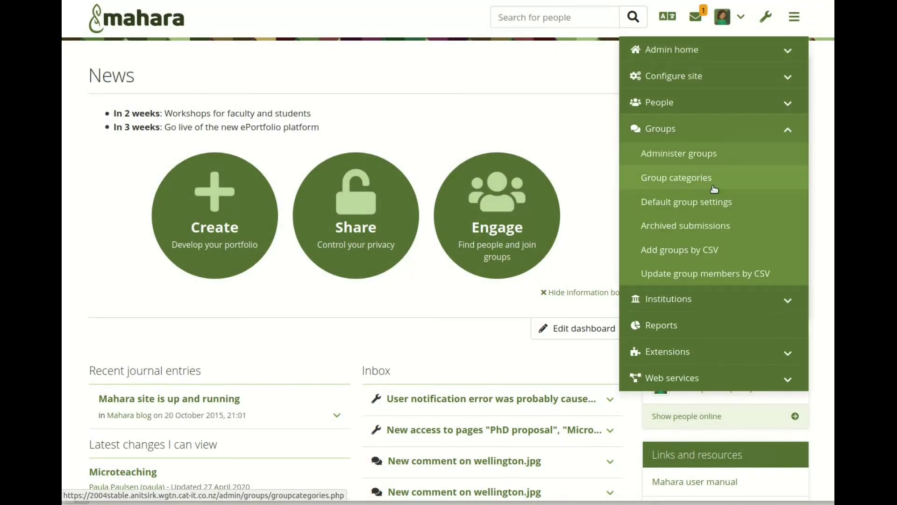
{"action": "left_click", "coordinate": [715, 208]}
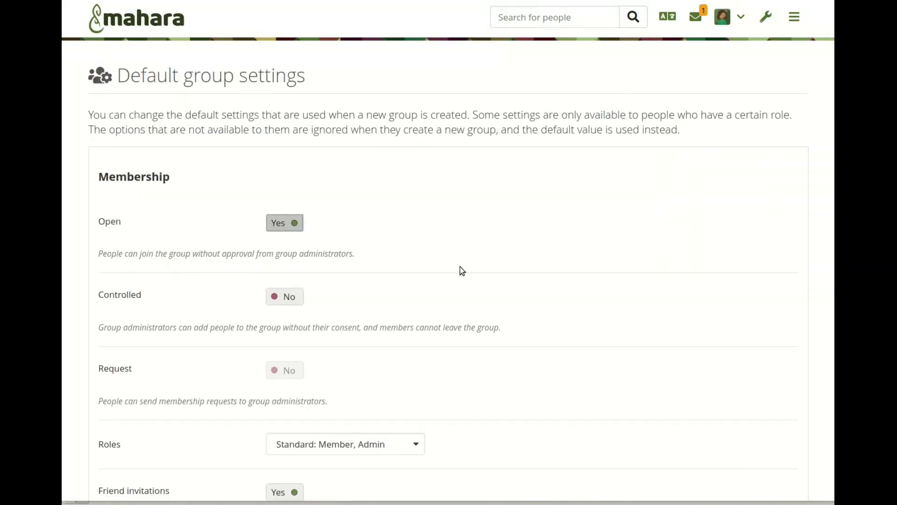
{"action": "left_click", "coordinate": [279, 226]}
{"action": "left_click", "coordinate": [276, 370]}
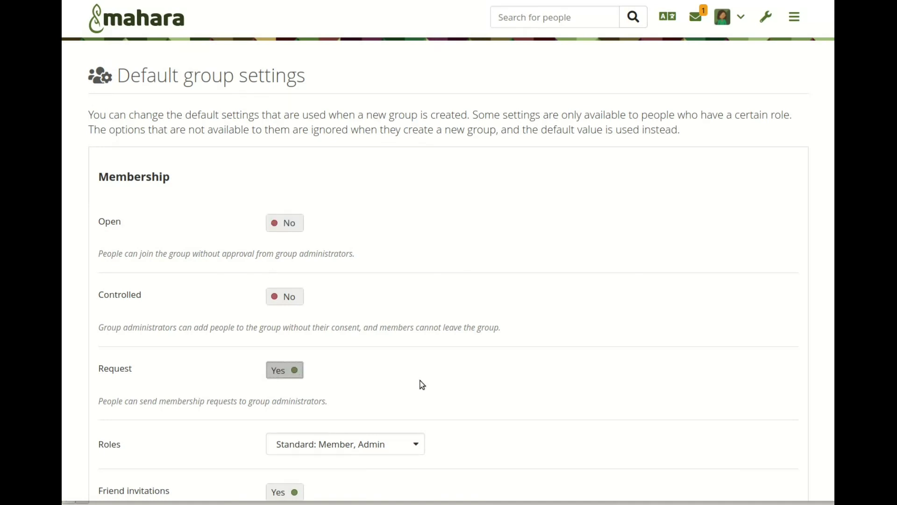
{"action": "scroll", "coordinate": [422, 384], "scroll_direction": "down", "scroll_amount": 8}
{"action": "left_click", "coordinate": [280, 206]}
{"action": "scroll", "coordinate": [425, 269], "scroll_direction": "down", "scroll_amount": 10}
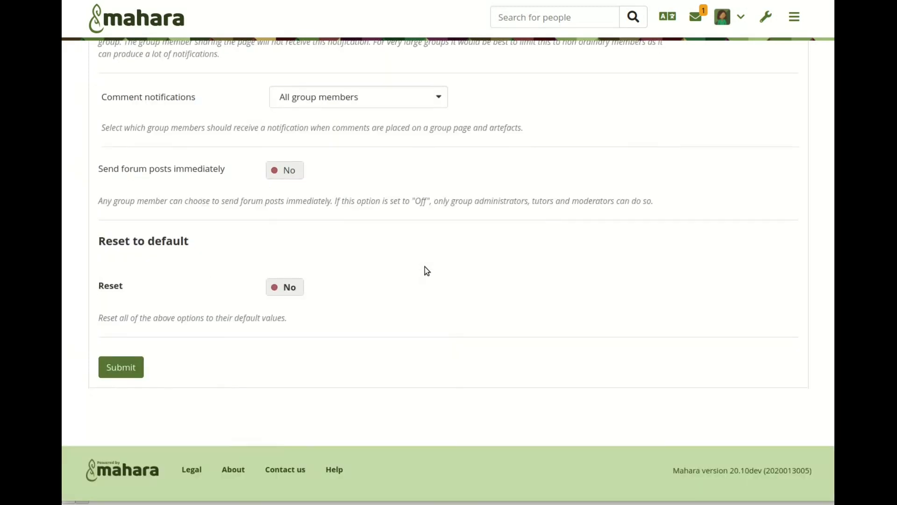
{"action": "left_click", "coordinate": [107, 367]}
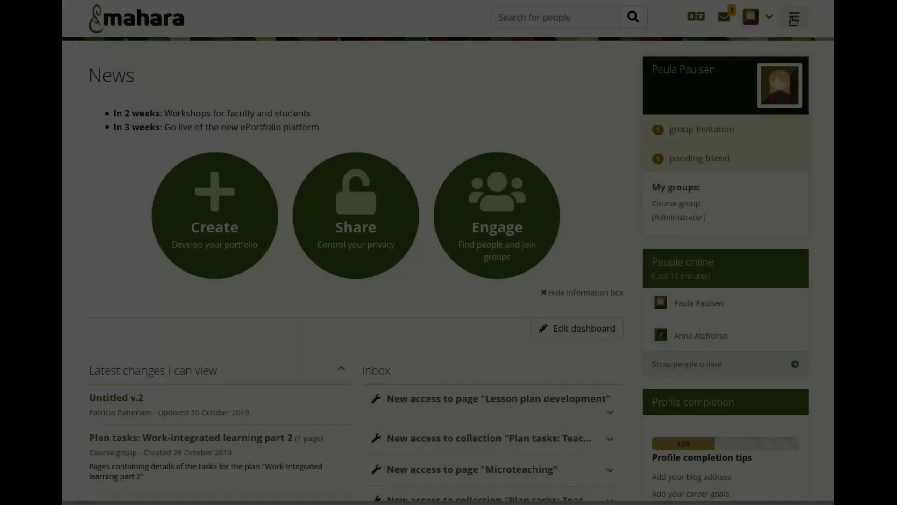
- Go to Manage > Export from the main navigation menu
{"action": "left_click", "coordinate": [794, 21]}
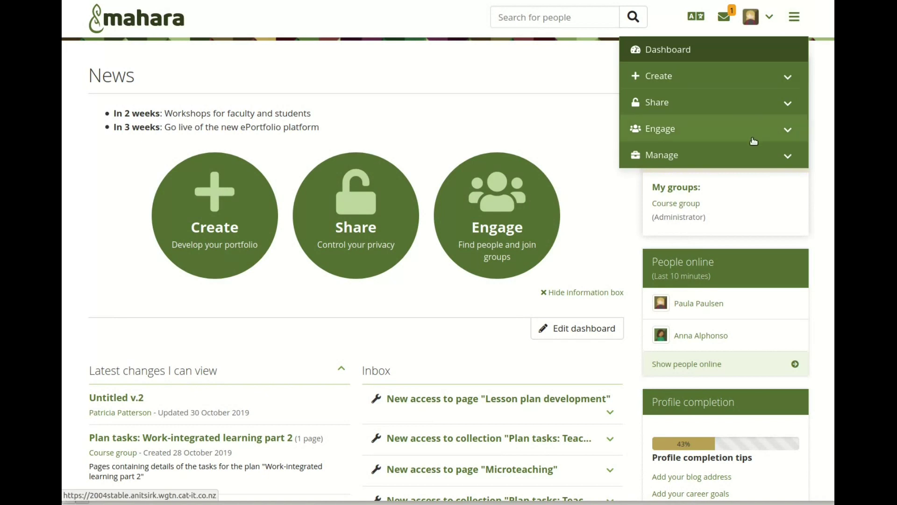
{"action": "left_click", "coordinate": [751, 153]}
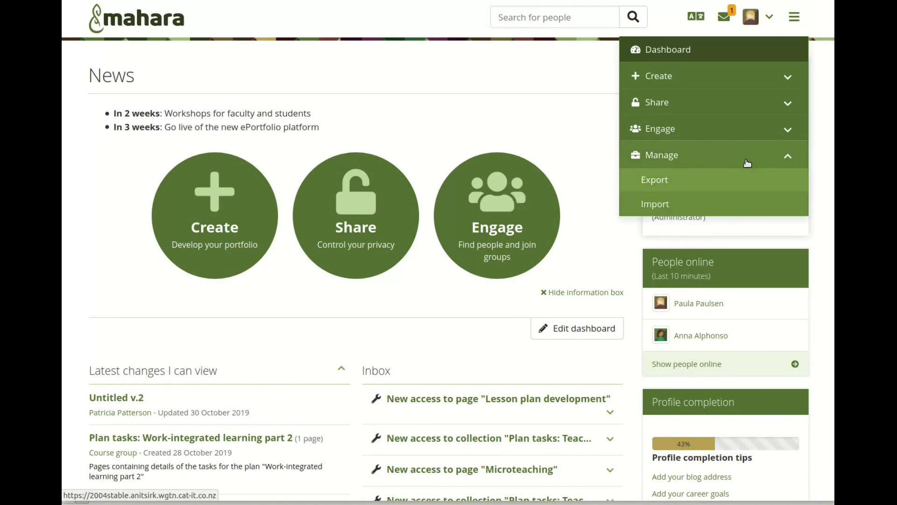
{"action": "left_click", "coordinate": [744, 180]}
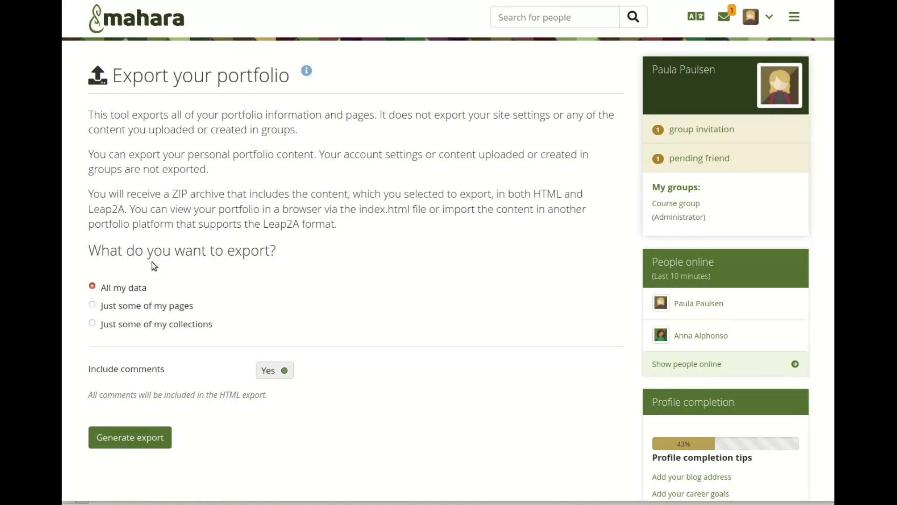
- Generate an export of only the Impact project and HE Academy Fellowship application collections
{"action": "left_click", "coordinate": [92, 324]}
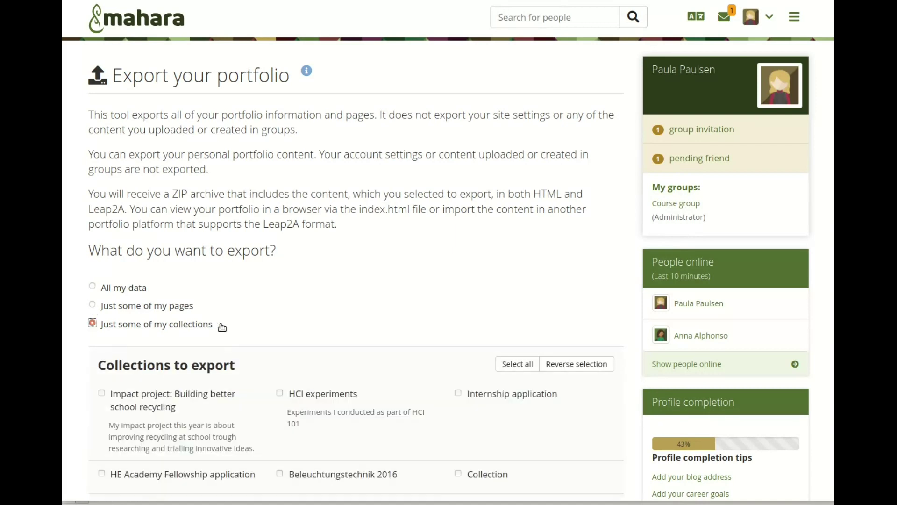
{"action": "scroll", "coordinate": [223, 327], "scroll_direction": "down", "scroll_amount": 2}
{"action": "left_click", "coordinate": [102, 284]}
{"action": "left_click", "coordinate": [101, 362]}
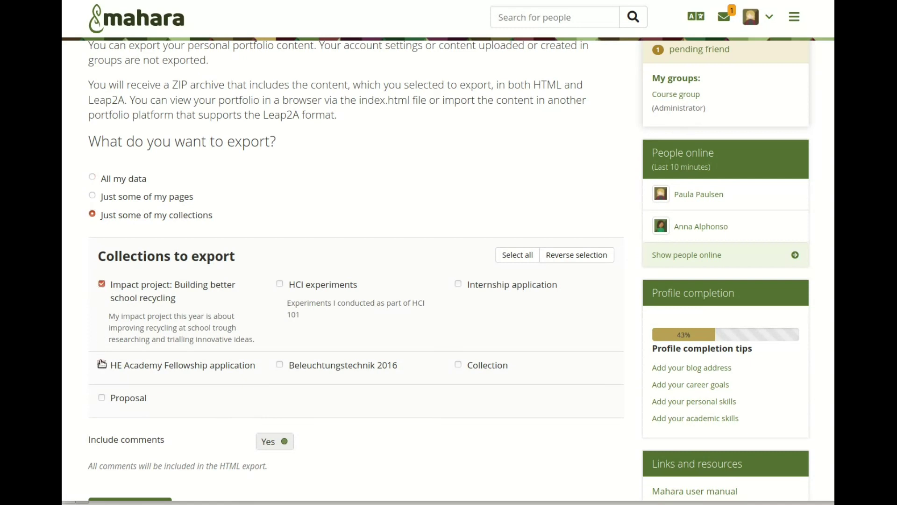
{"action": "scroll", "coordinate": [176, 382], "scroll_direction": "down", "scroll_amount": 3}
{"action": "left_click", "coordinate": [130, 377]}
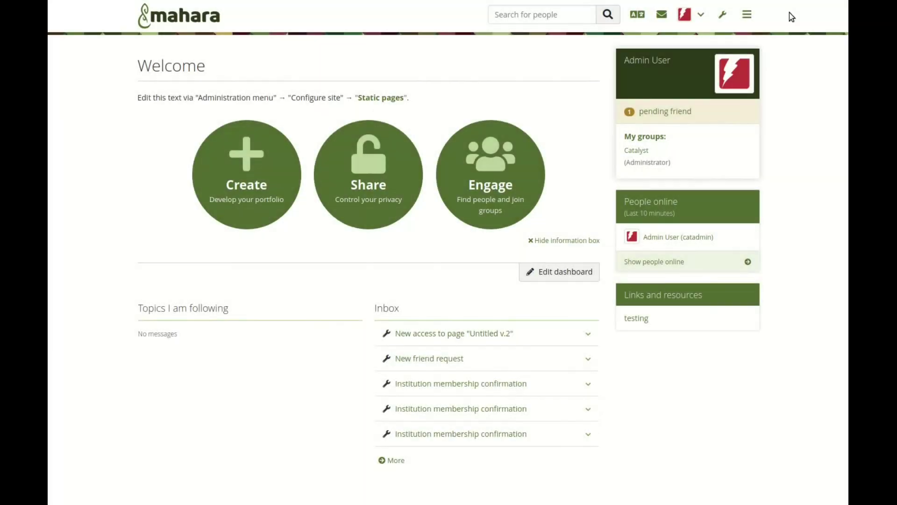
- From Institution membership's Move account tab, request moving to Catalyst IT Limited Identity Server - SAML
{"action": "left_click", "coordinate": [704, 16]}
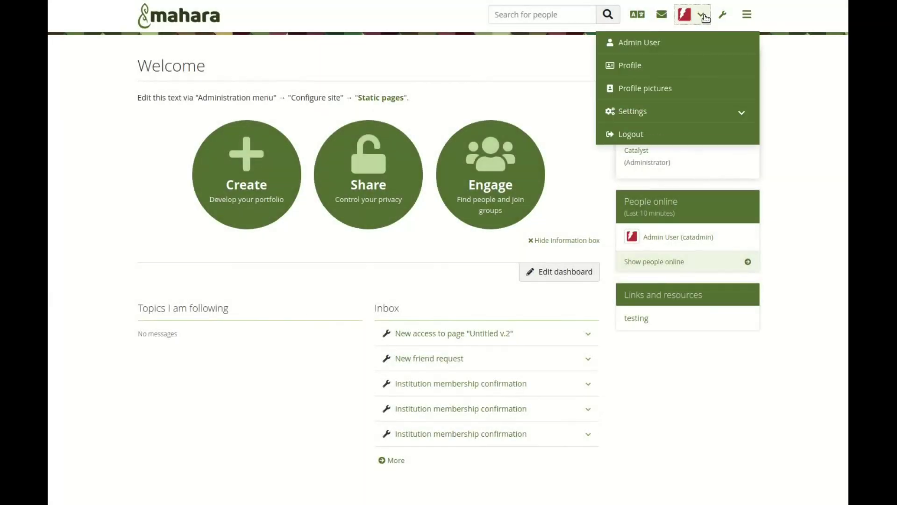
{"action": "left_click", "coordinate": [694, 116]}
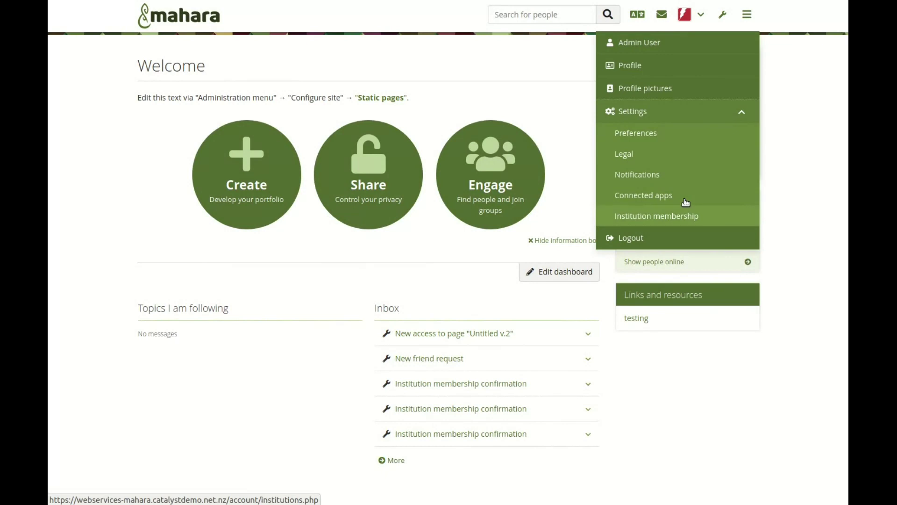
{"action": "left_click", "coordinate": [705, 217]}
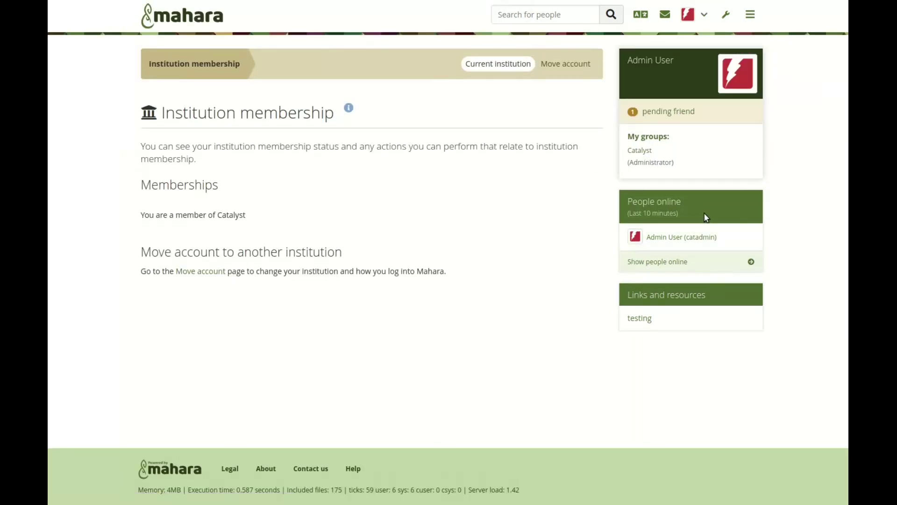
{"action": "left_click", "coordinate": [578, 70]}
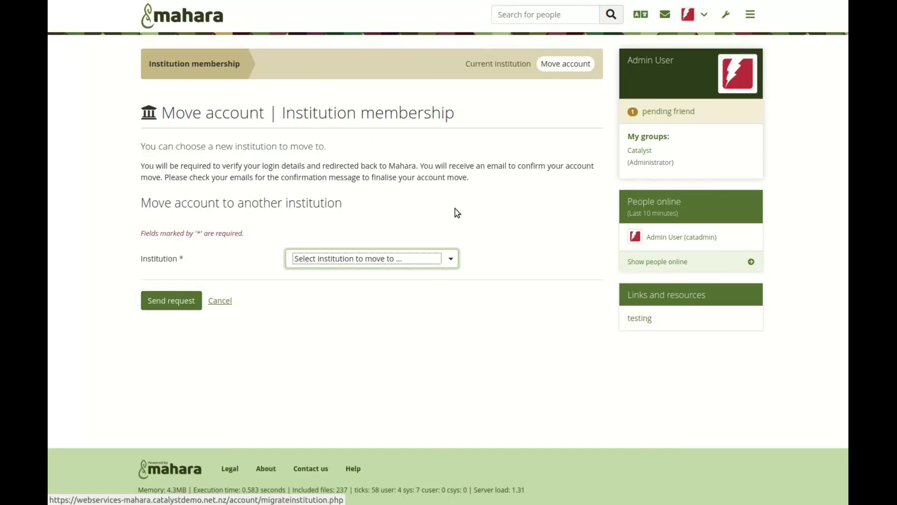
{"action": "left_click", "coordinate": [434, 258]}
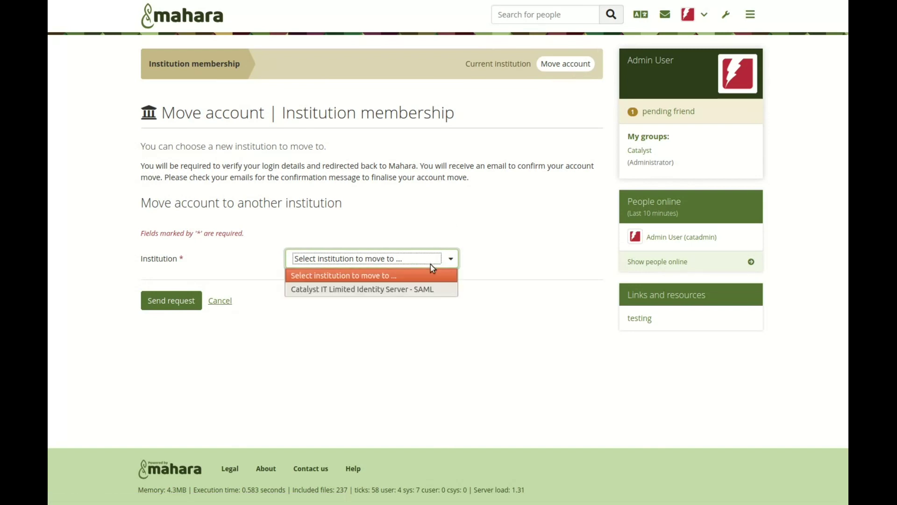
{"action": "left_click", "coordinate": [413, 290]}
{"action": "left_click", "coordinate": [180, 301]}
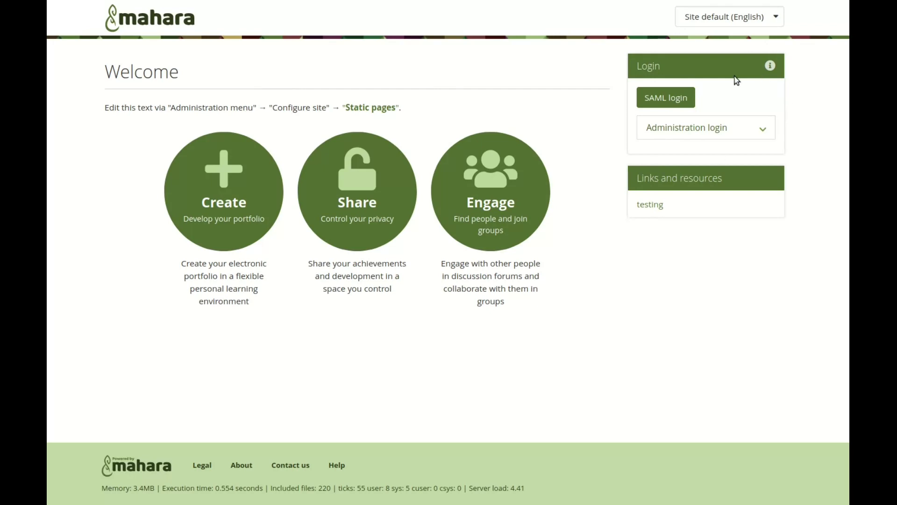
- Expand and then collapse the Administration login fields on the Welcome page
{"action": "left_click", "coordinate": [739, 128]}
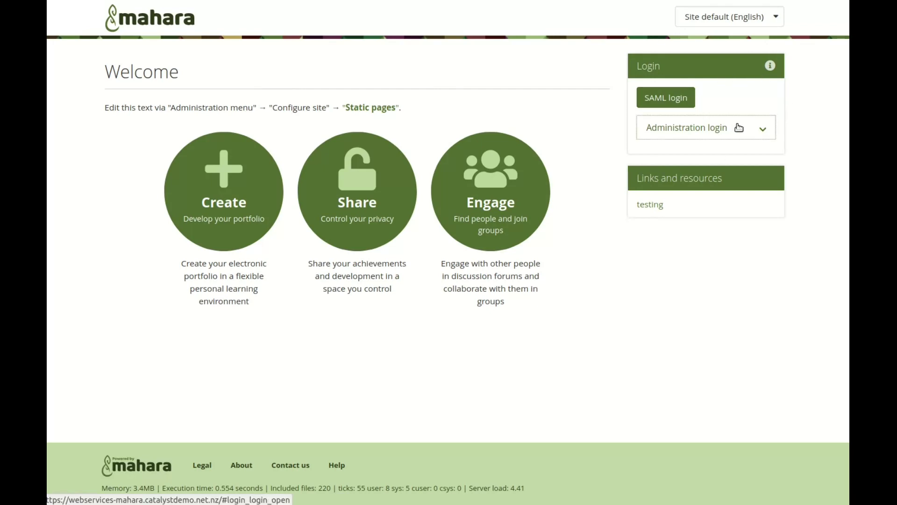
{"action": "left_click", "coordinate": [739, 128]}
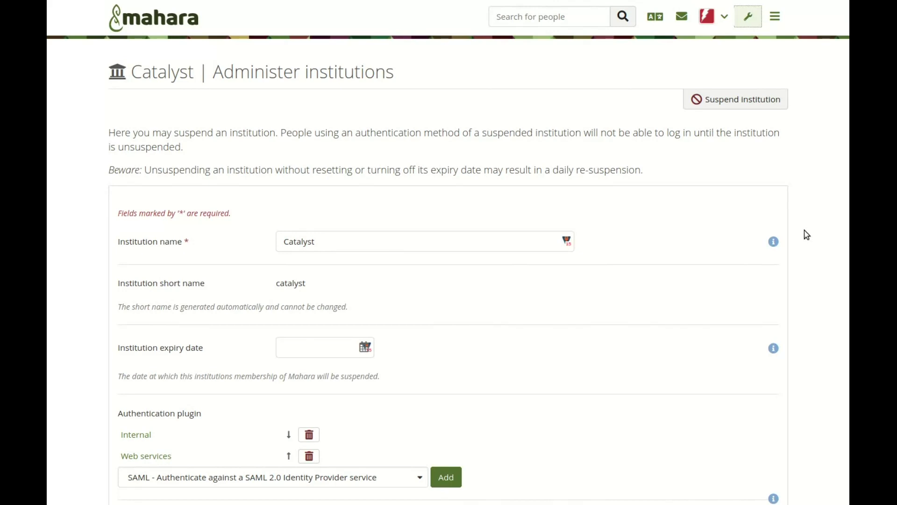
- Add the SAML authentication plugin to Catalyst with 'Auto group administration to all groups' set to Yes
{"action": "left_click", "coordinate": [445, 476]}
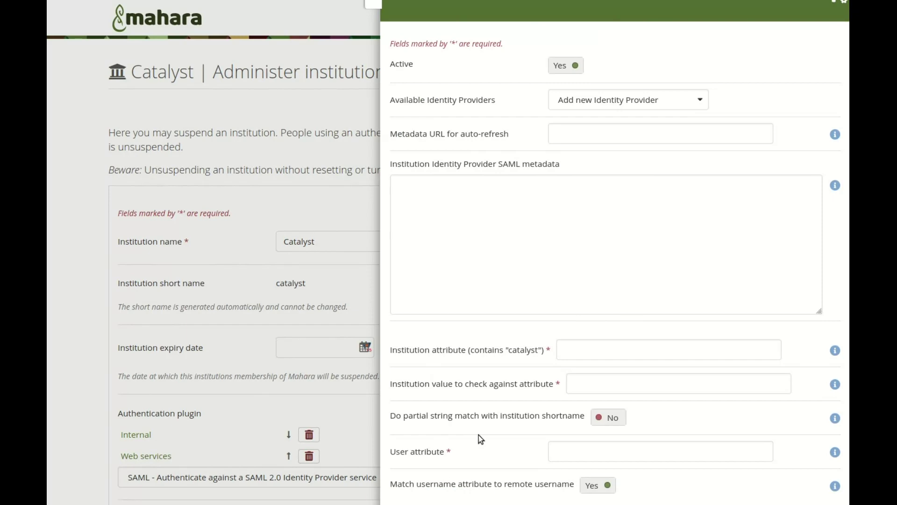
{"action": "scroll", "coordinate": [631, 221], "scroll_direction": "down", "scroll_amount": 15}
{"action": "scroll", "coordinate": [630, 221], "scroll_direction": "down", "scroll_amount": 2}
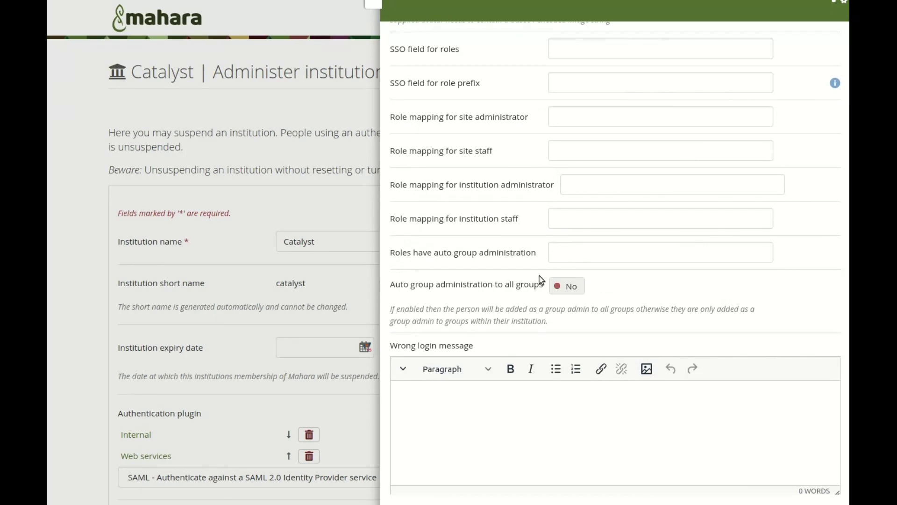
{"action": "left_click", "coordinate": [576, 289]}
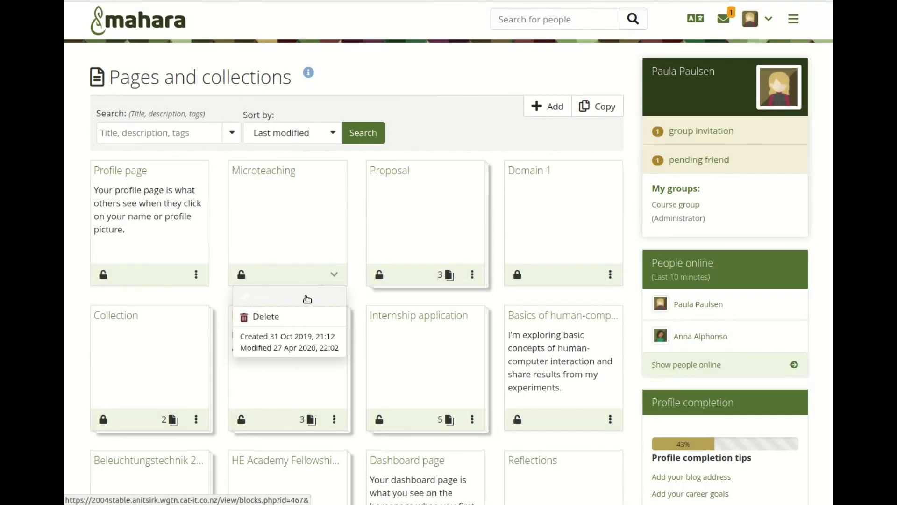
- Set artiom-vallat-tGEYV5Hq43k-unsplash_small.jpg as the Microteaching page's cover image in its advanced settings, then save
{"action": "left_click", "coordinate": [307, 298]}
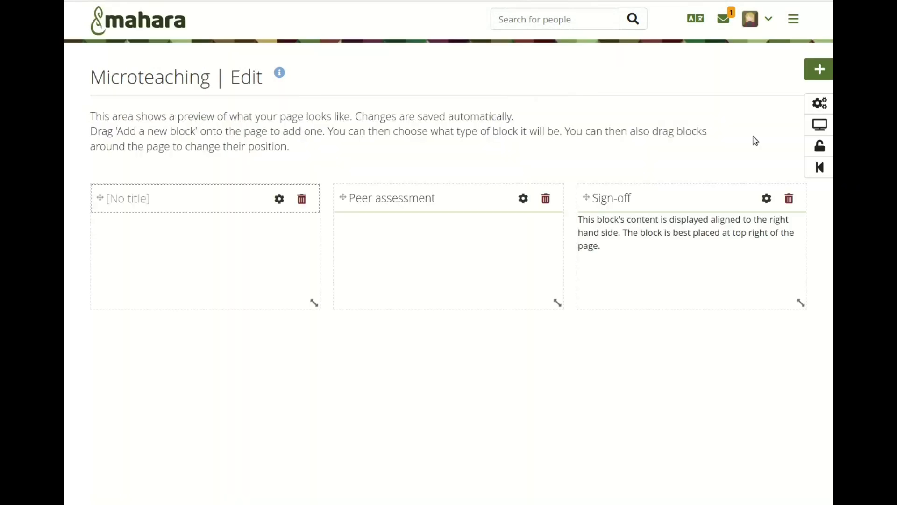
{"action": "left_click", "coordinate": [818, 102]}
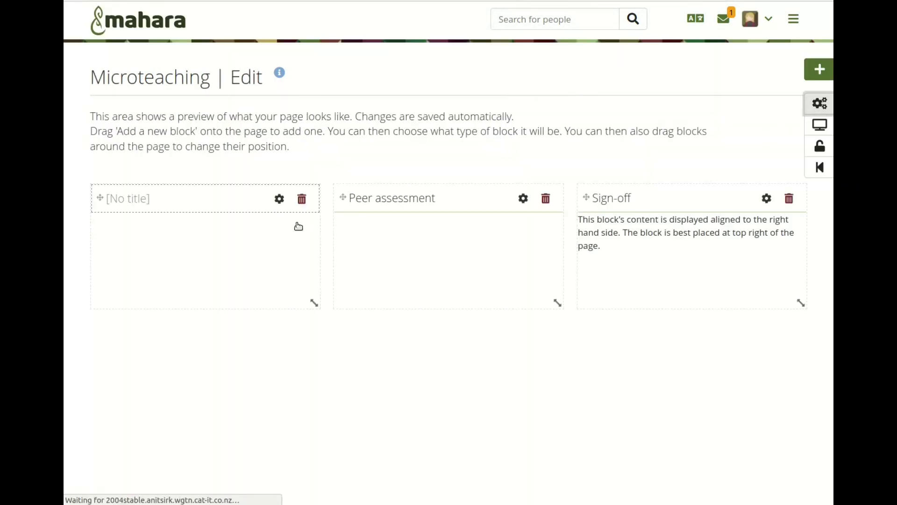
{"action": "scroll", "coordinate": [296, 223], "scroll_direction": "down", "scroll_amount": 5}
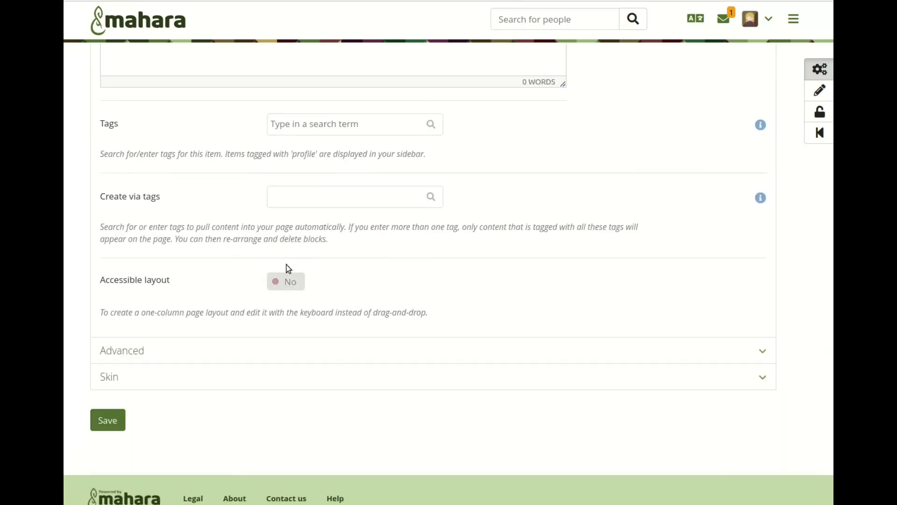
{"action": "left_click", "coordinate": [274, 351]}
{"action": "scroll", "coordinate": [275, 353], "scroll_direction": "down", "scroll_amount": 2}
{"action": "scroll", "coordinate": [276, 352], "scroll_direction": "down", "scroll_amount": 20}
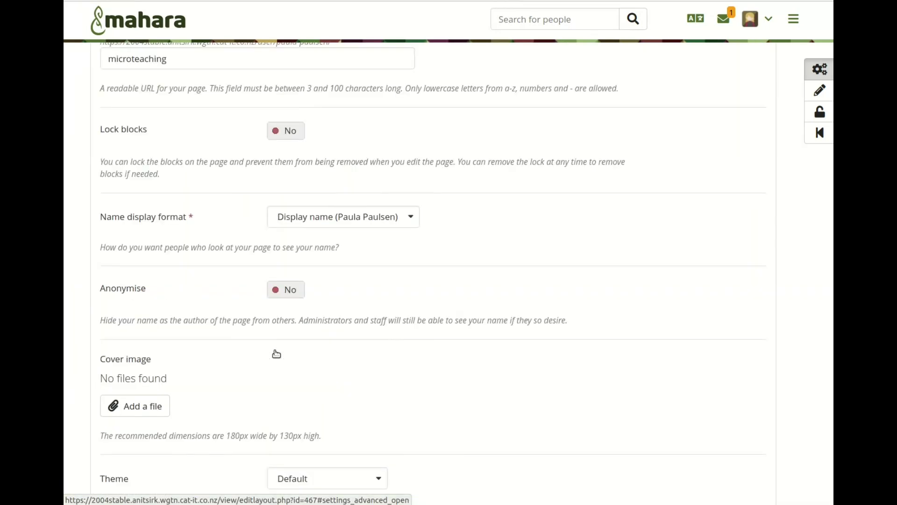
{"action": "left_click", "coordinate": [146, 218]}
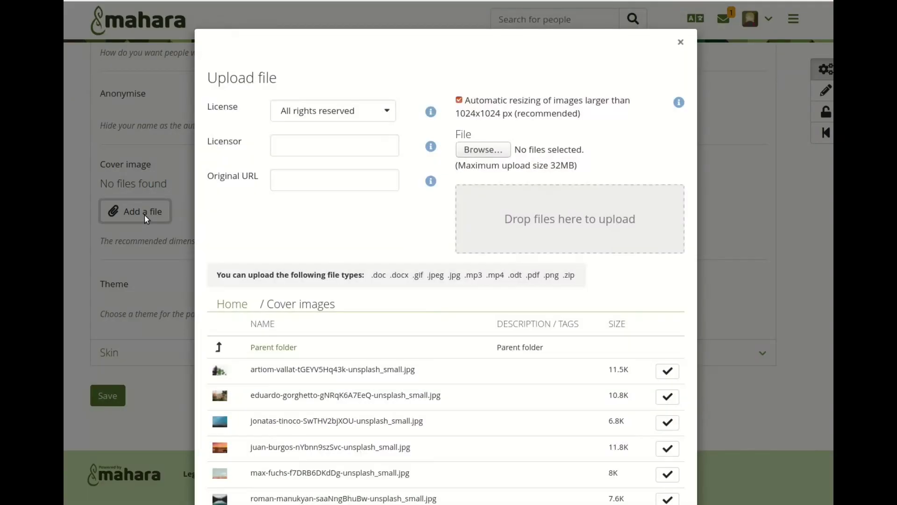
{"action": "left_click", "coordinate": [666, 374]}
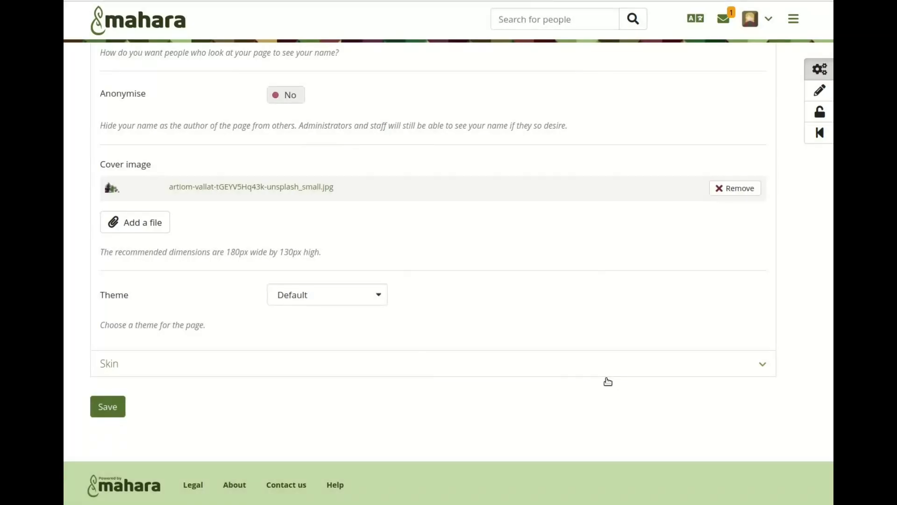
{"action": "left_click", "coordinate": [108, 407]}
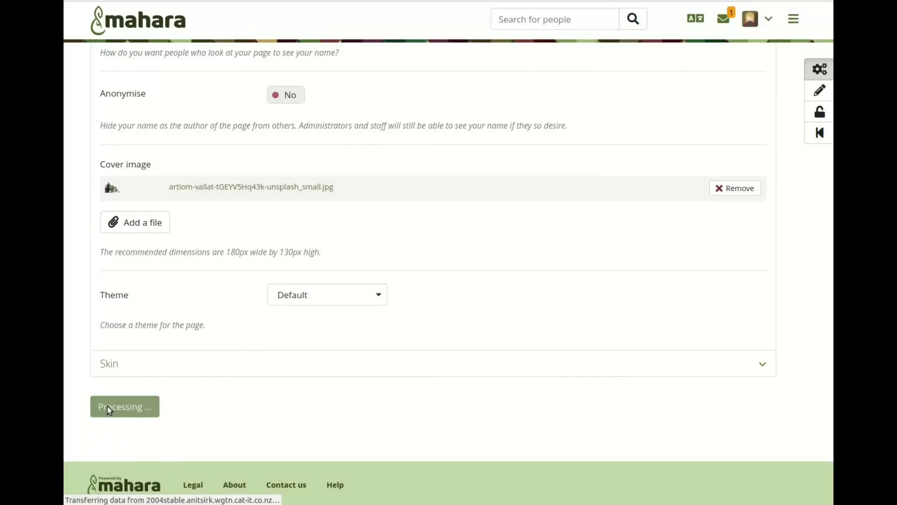